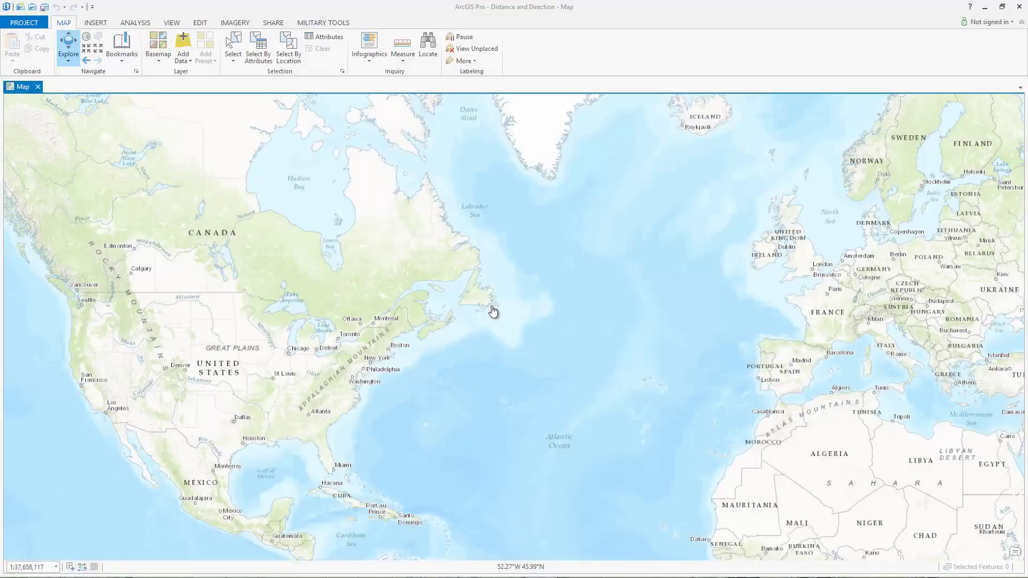
- Switch the ribbon to the Military Tools commands
click(320, 25)
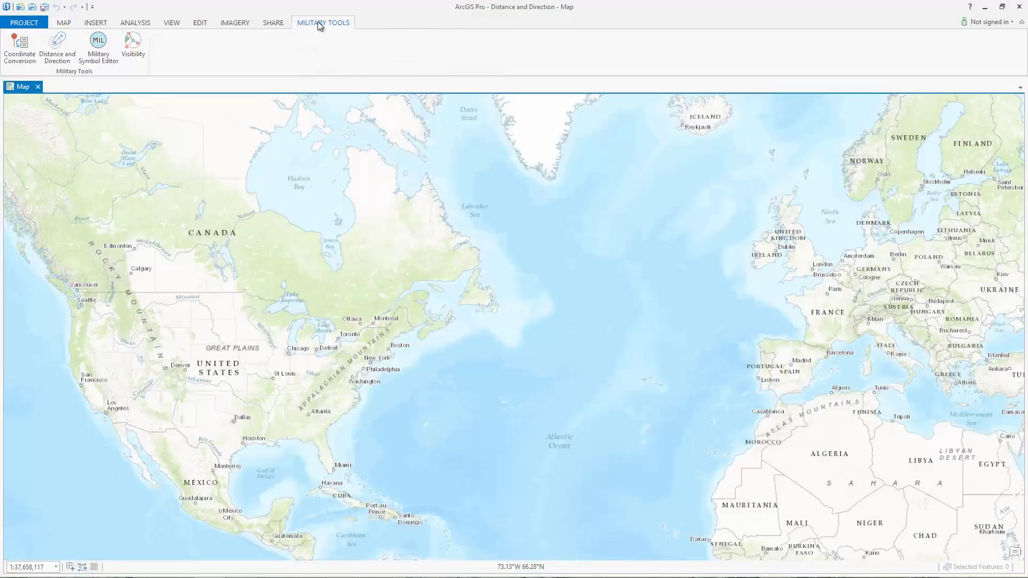
- Draw a geodesic line from New York to near London with Distance and Direction
click(57, 54)
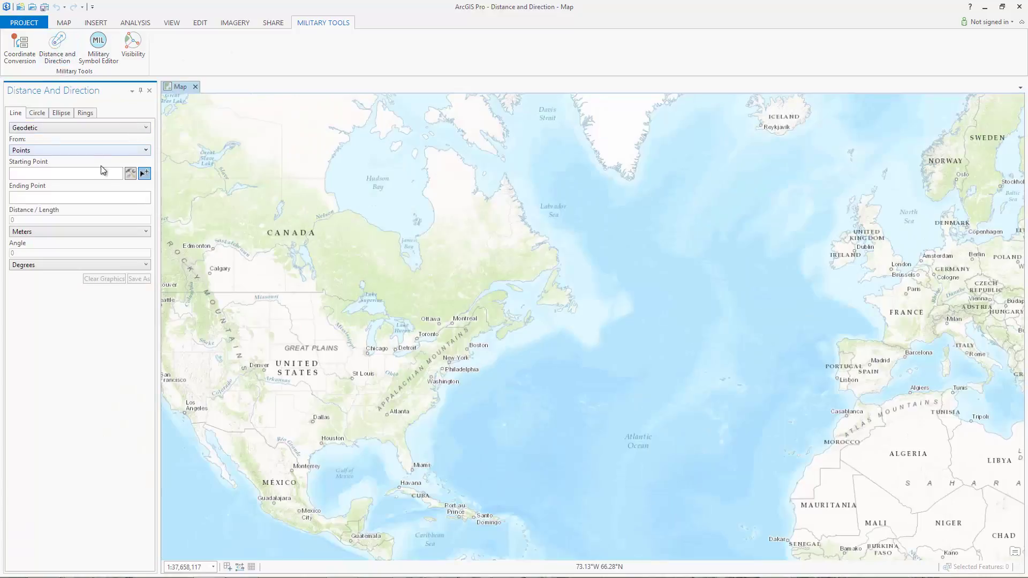
click(145, 174)
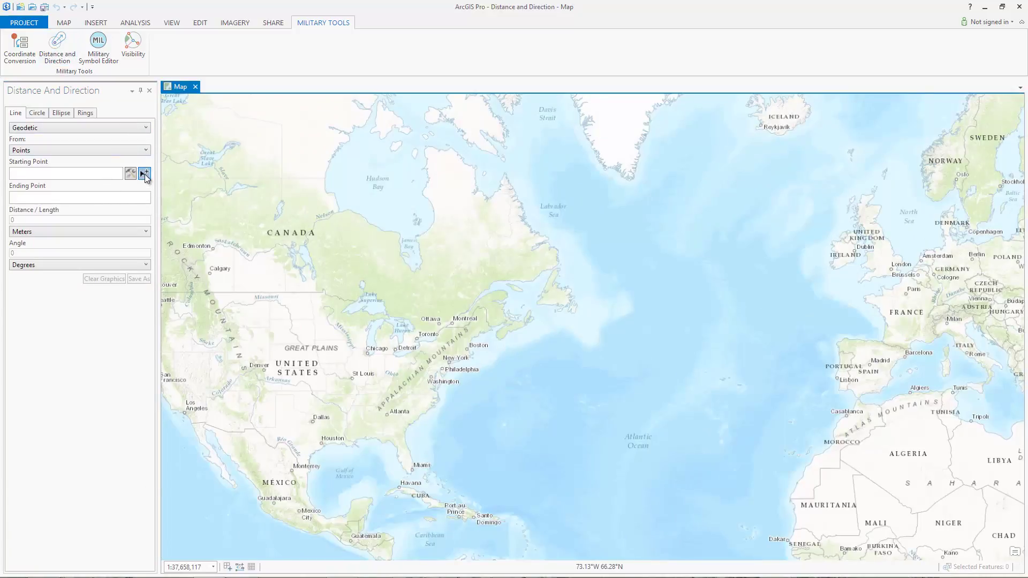
click(449, 363)
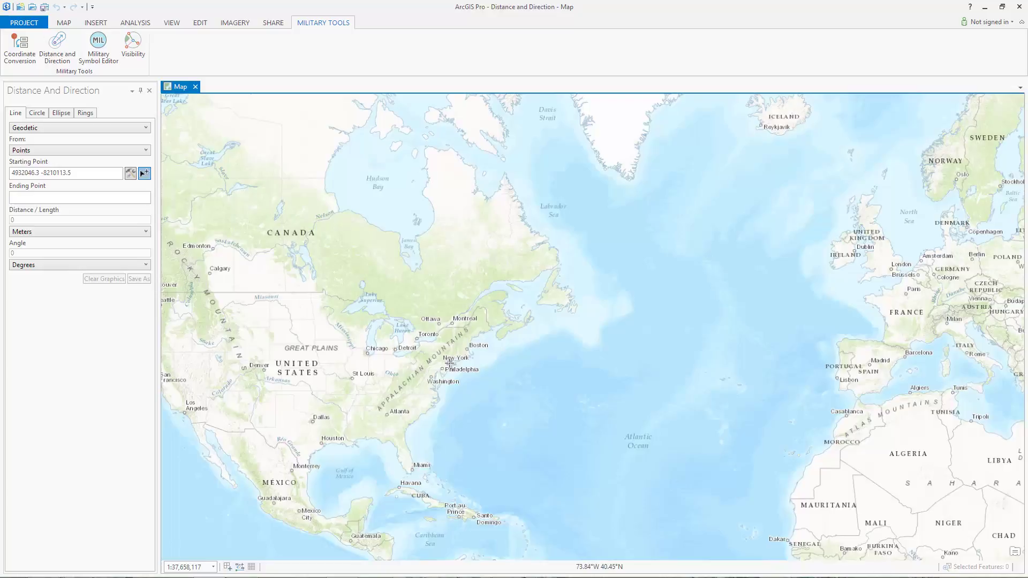
click(891, 273)
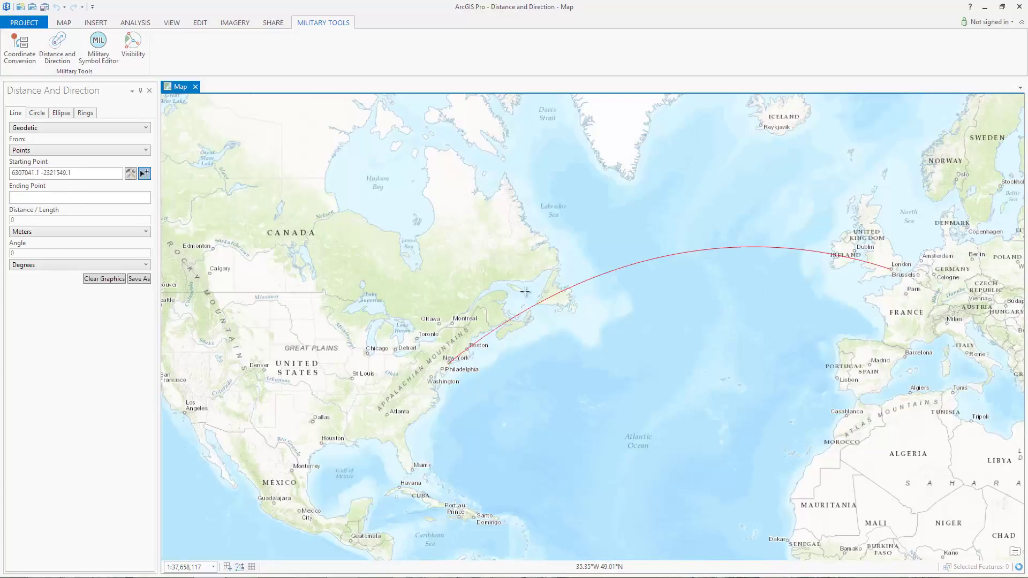
- Keep the line type as Geodetic and the line defined by Points
click(105, 125)
click(105, 126)
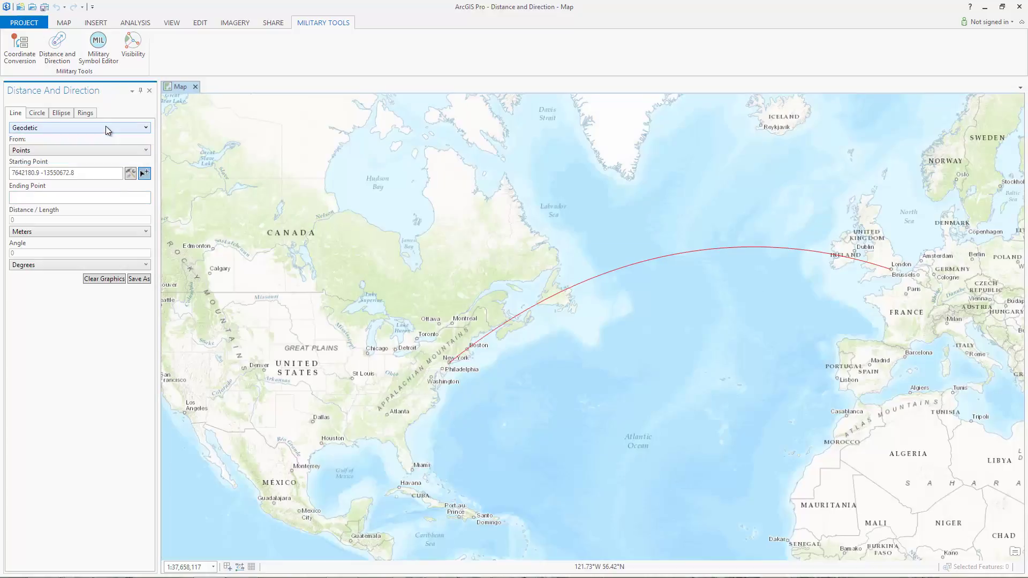
click(132, 151)
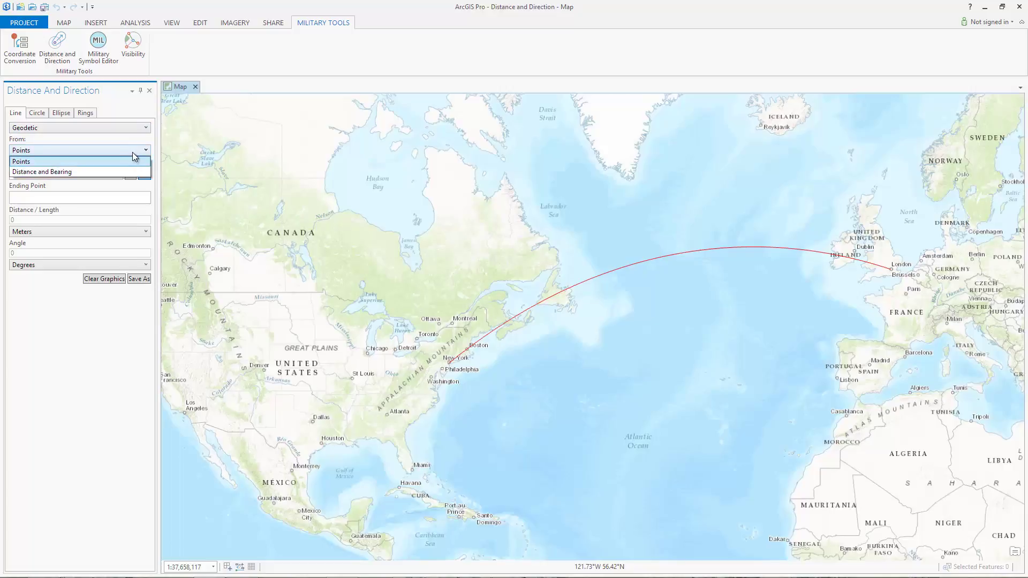
click(132, 151)
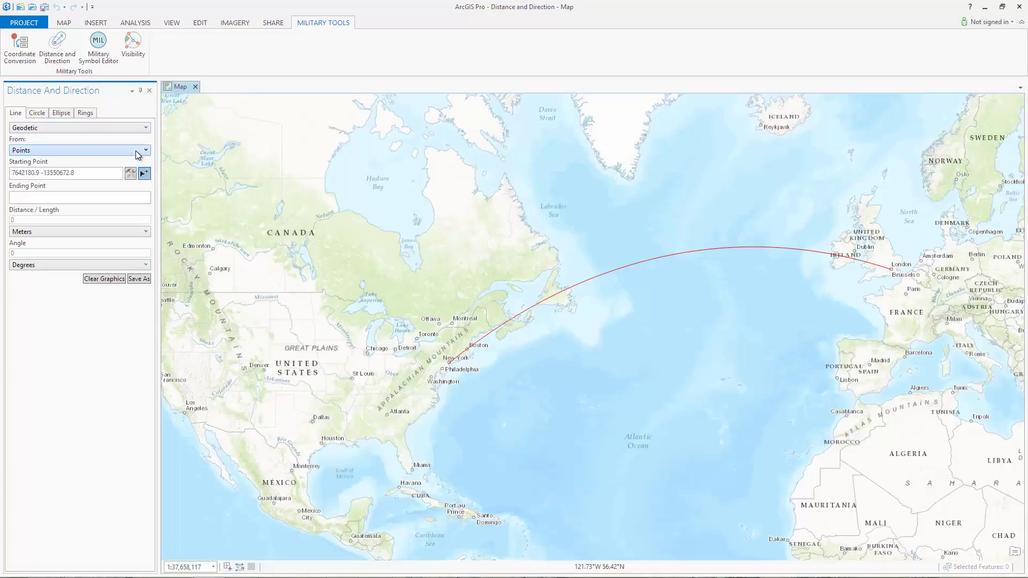
- Clear the line and set up a circle defined by Radius
click(106, 280)
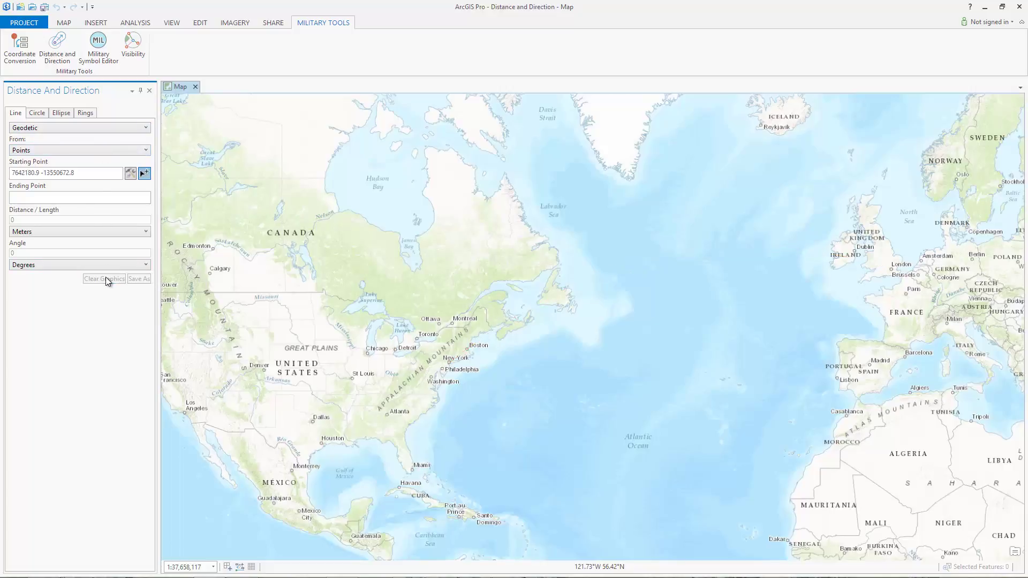
click(37, 114)
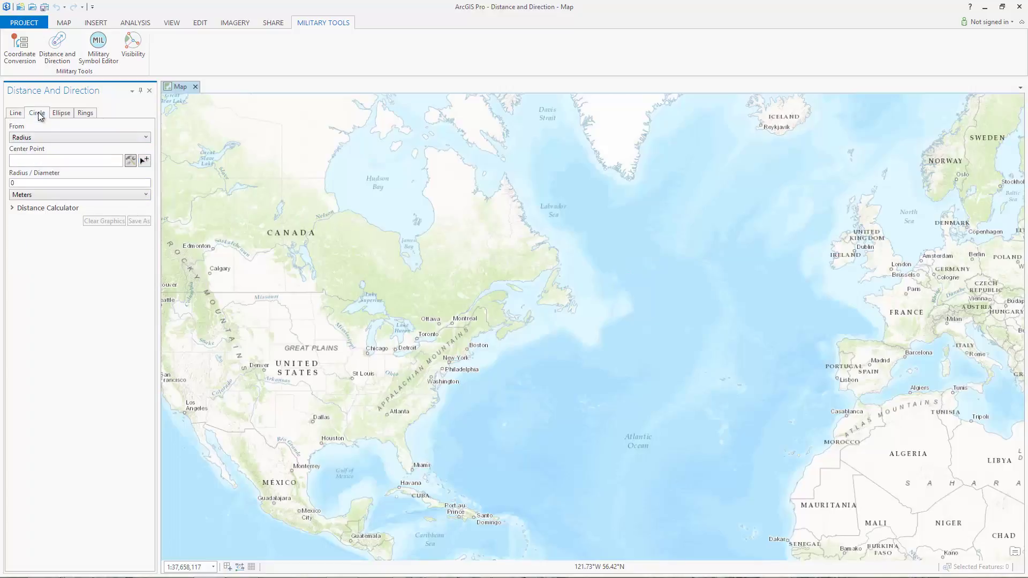
click(77, 139)
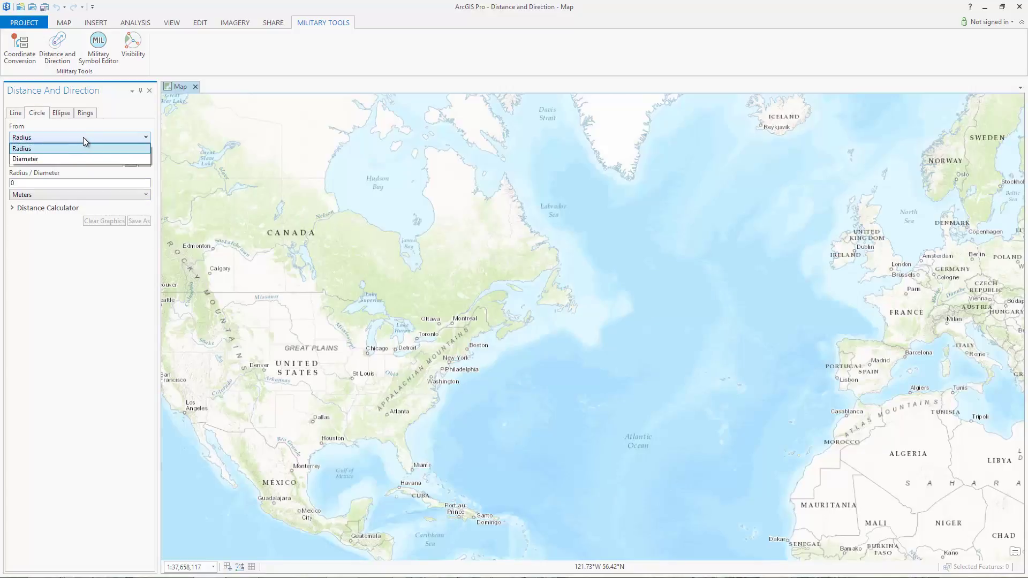
click(84, 139)
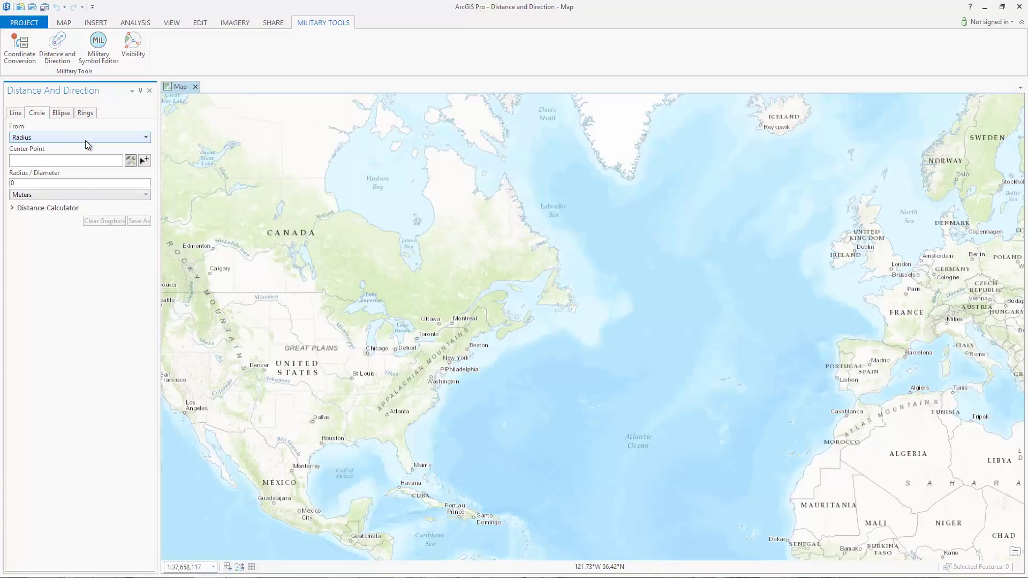
- Draw a 24-hour, 60 mph range circle at 40N 74W, then clear it
click(12, 209)
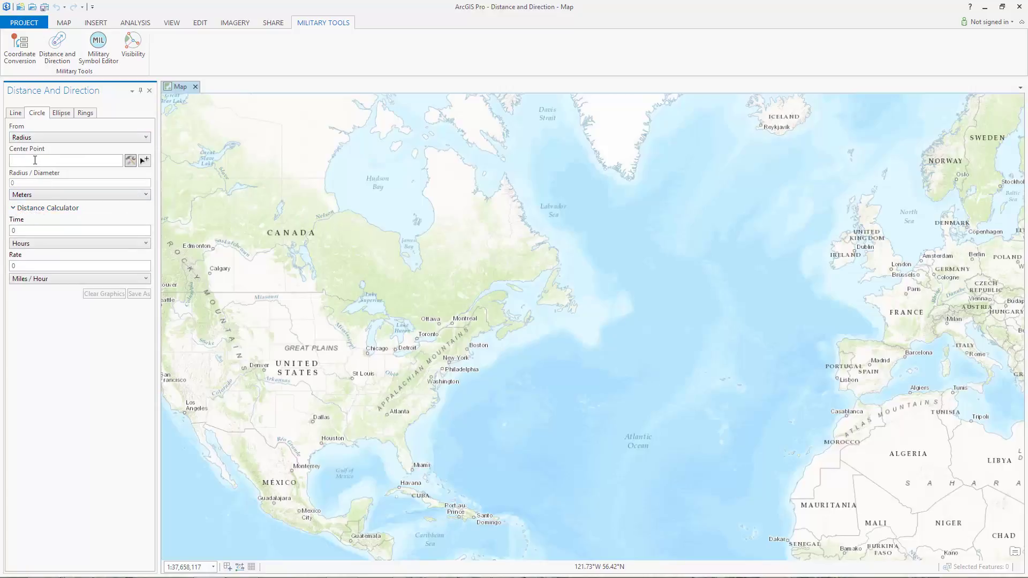
text(40N 74W)
double_click(15, 233)
text(24)
click(15, 266)
double_click(13, 266)
text(60)
key(Return)
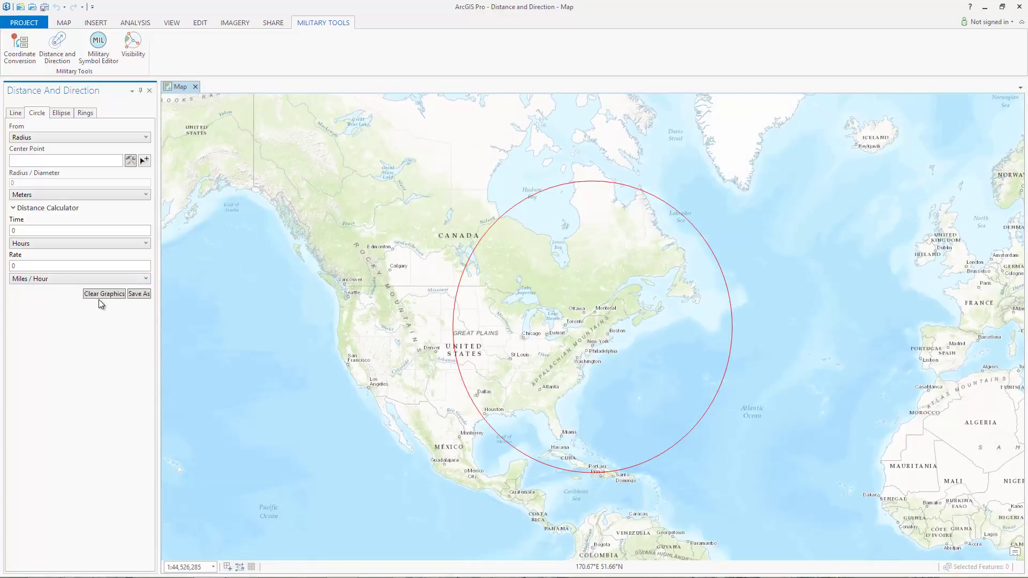
click(102, 296)
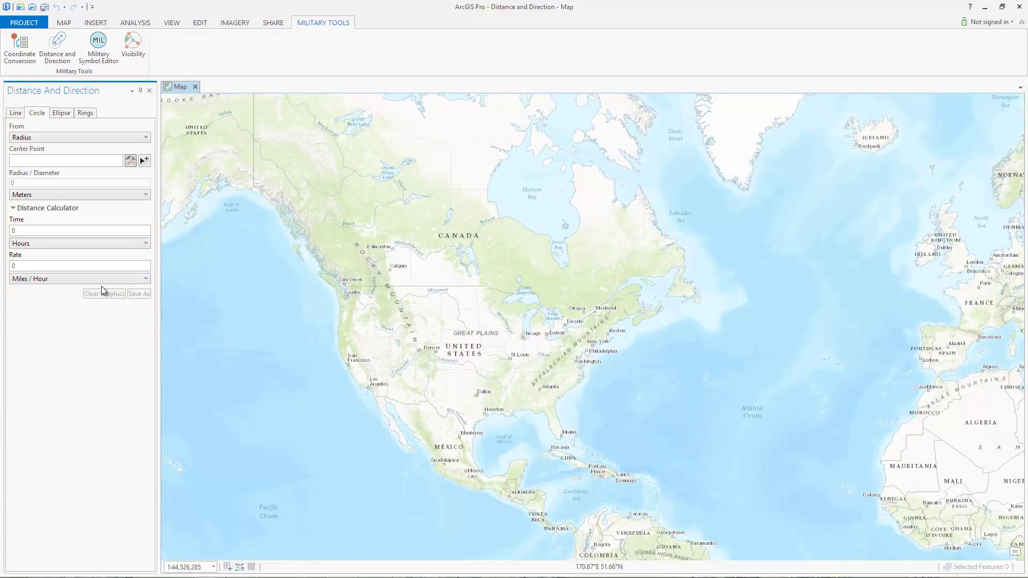
- Draw an ellipse centred near Washington stretching toward the Rockies, then clear it
click(63, 115)
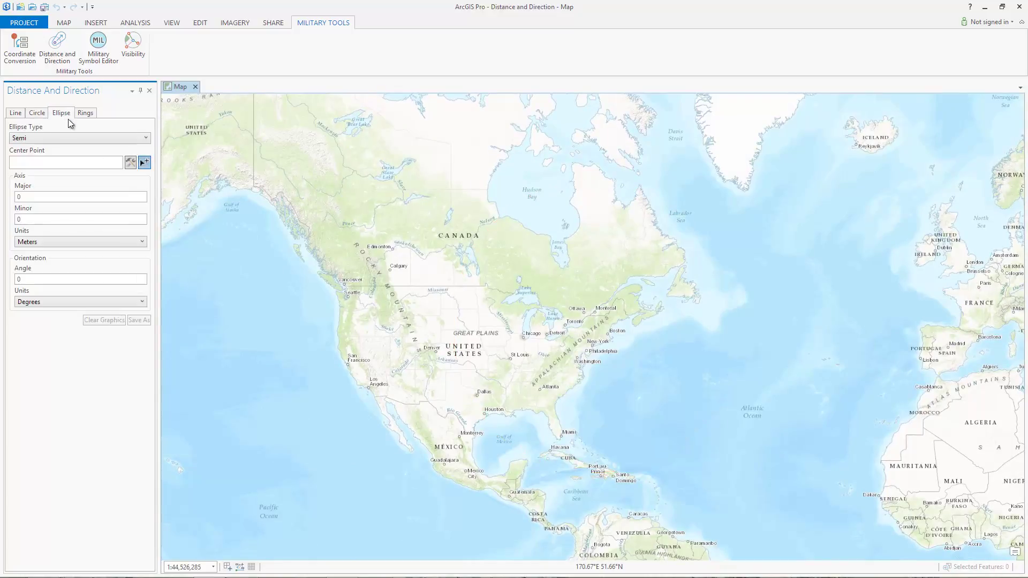
click(145, 163)
click(579, 360)
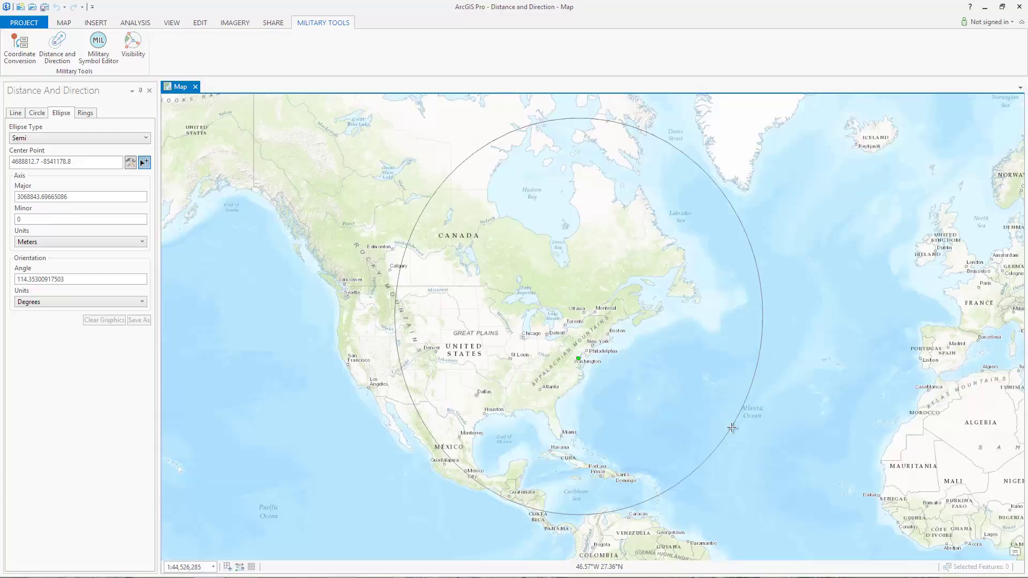
click(732, 425)
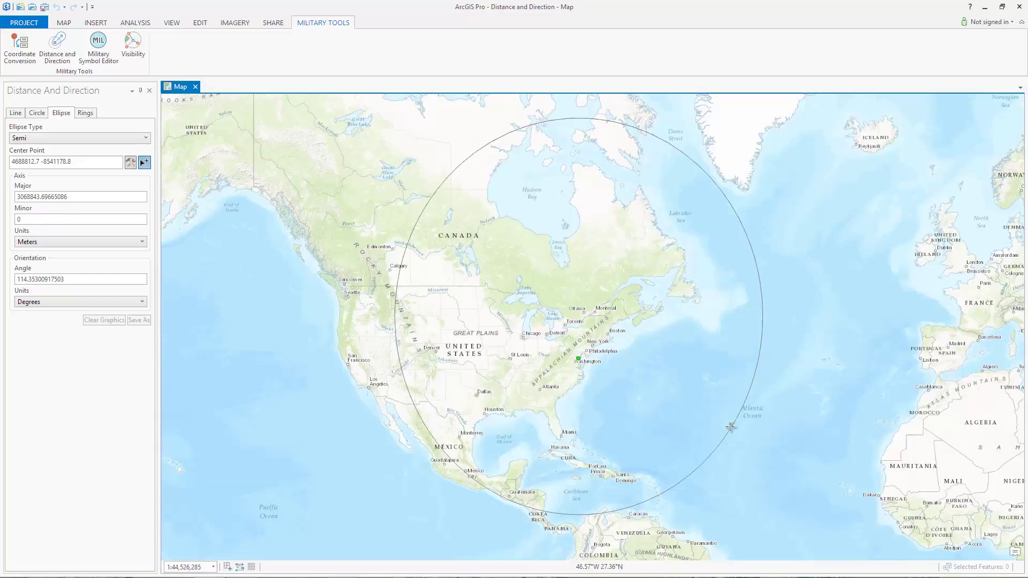
click(629, 385)
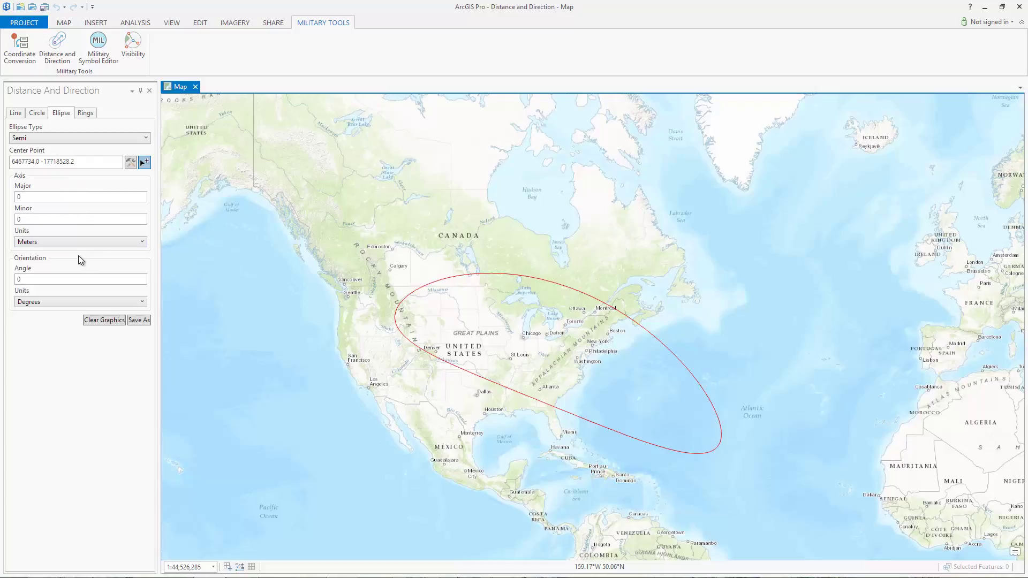
click(104, 321)
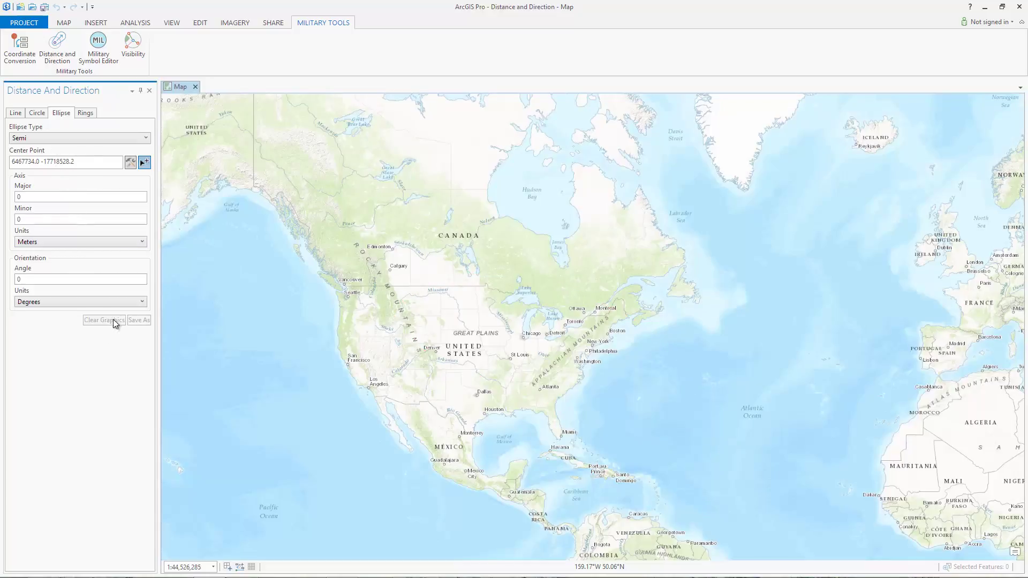
click(87, 118)
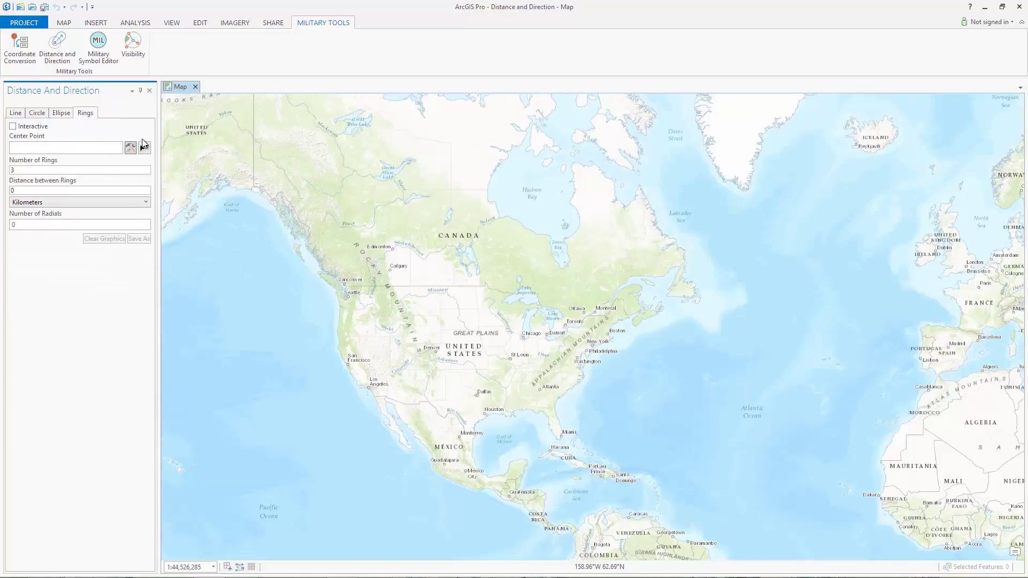
- Interactively place three widening range rings centred near Madrid, reaching Scandinavia and the Sahara
click(37, 127)
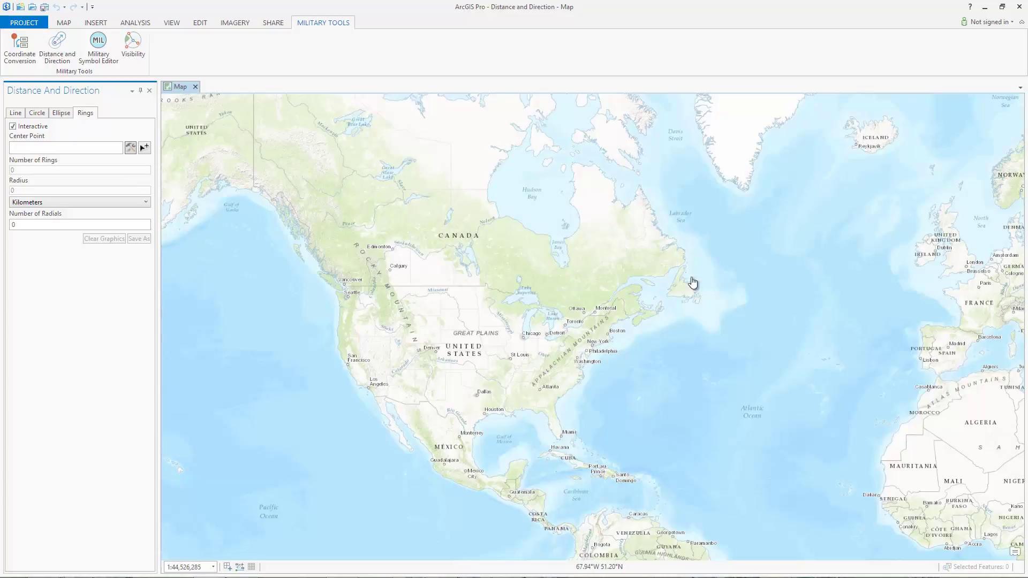
drag(946, 314, 589, 319)
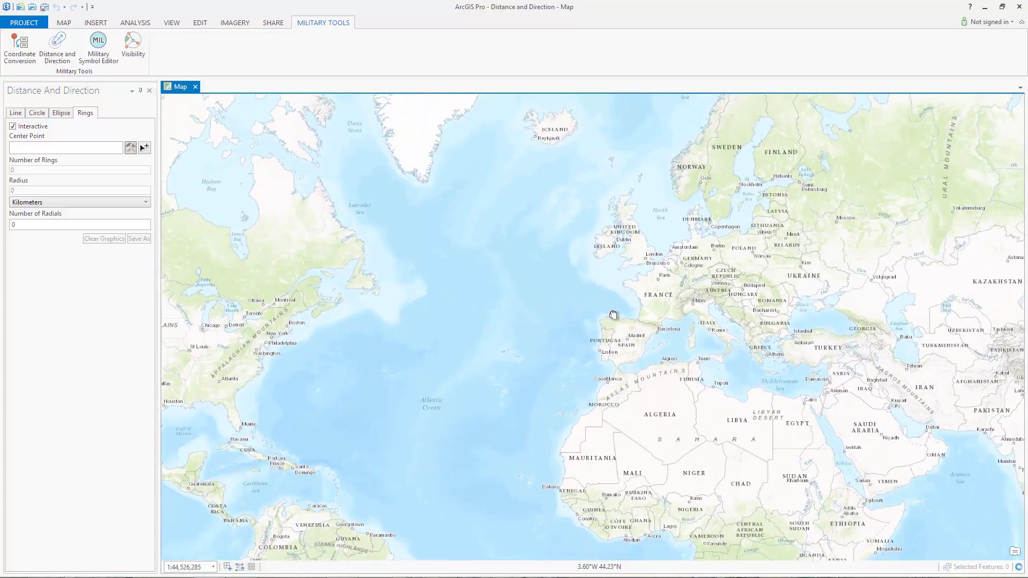
click(145, 148)
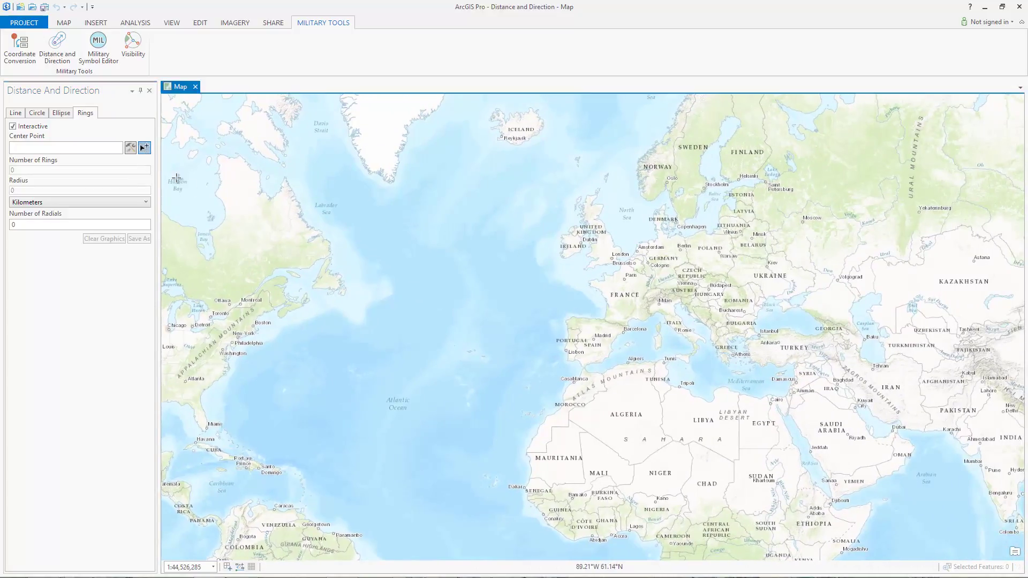
click(593, 338)
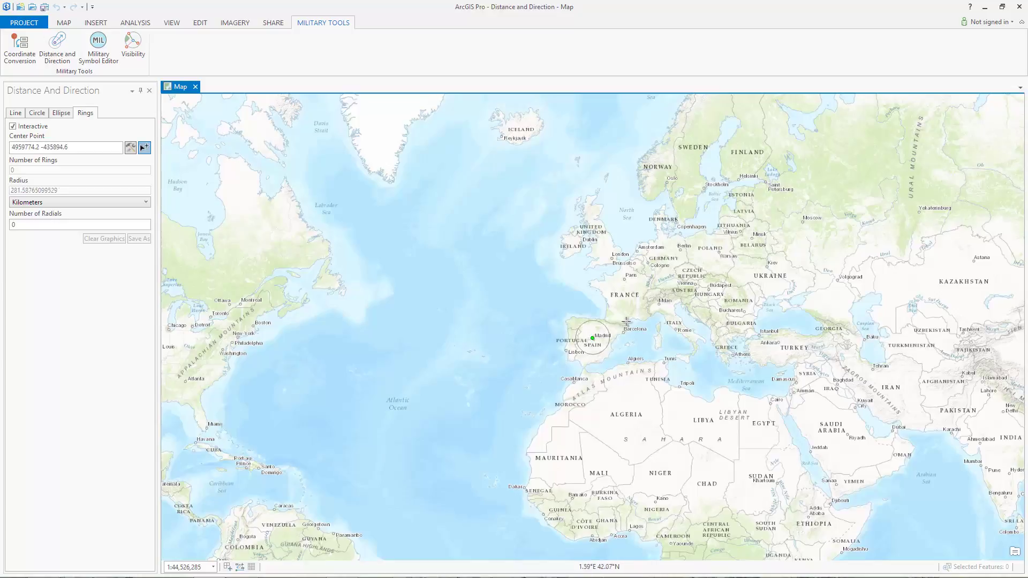
click(643, 286)
click(690, 265)
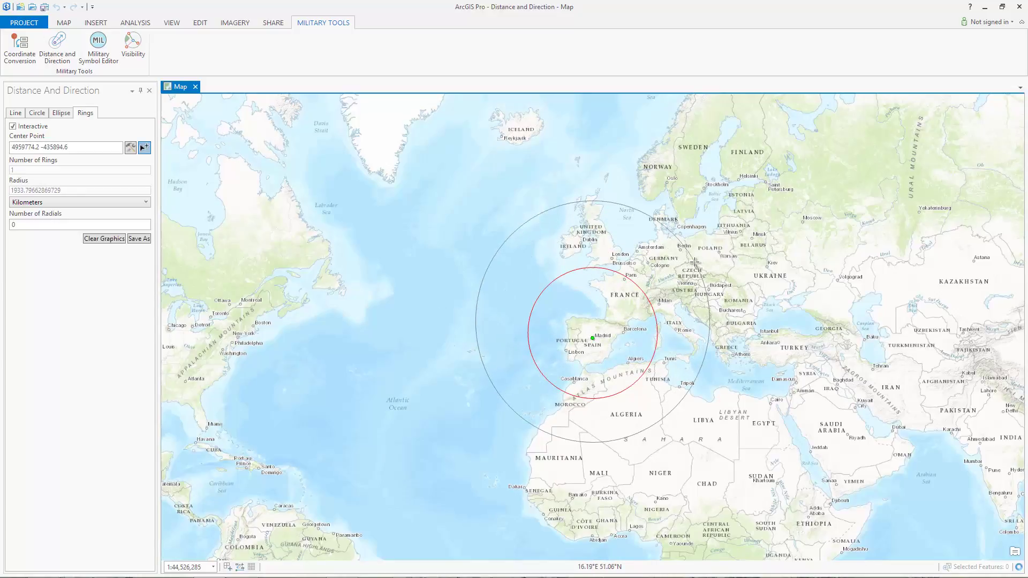
double_click(794, 245)
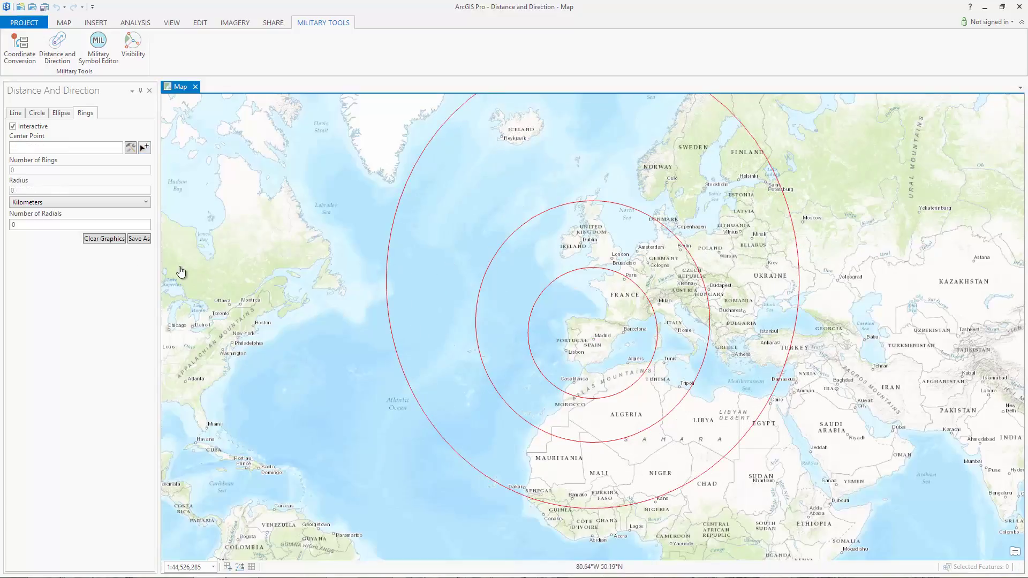
- Clear the Madrid rings and generate three rings 1000 km apart centred on 40N 74W
click(95, 241)
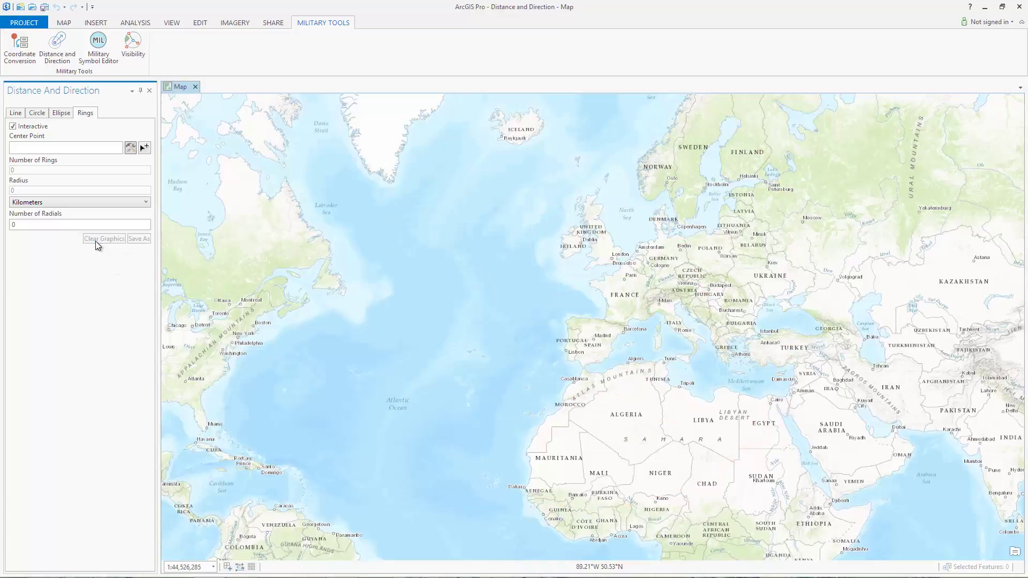
click(11, 126)
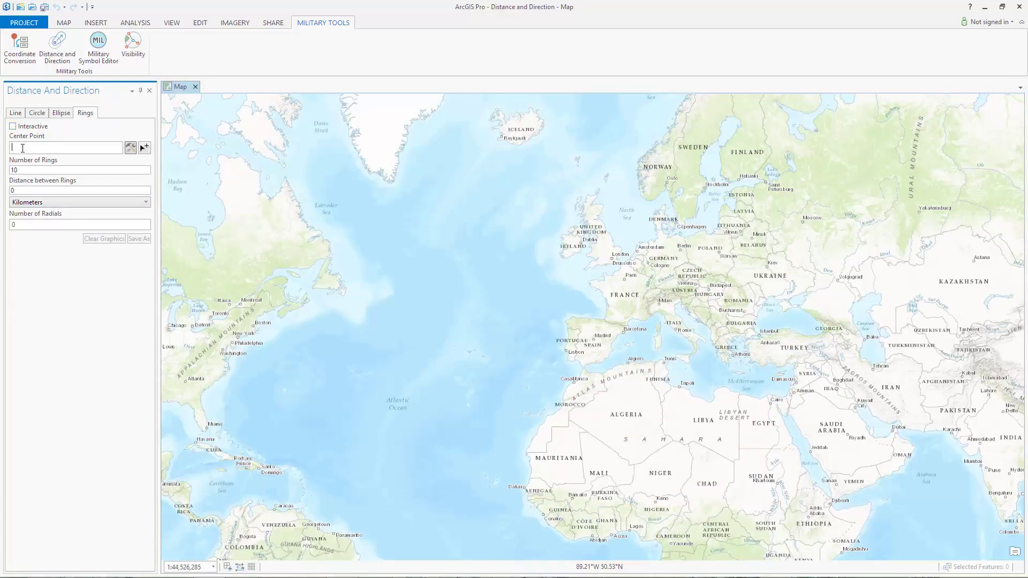
click(23, 148)
text(40N 74W)
drag(25, 169, 7, 172)
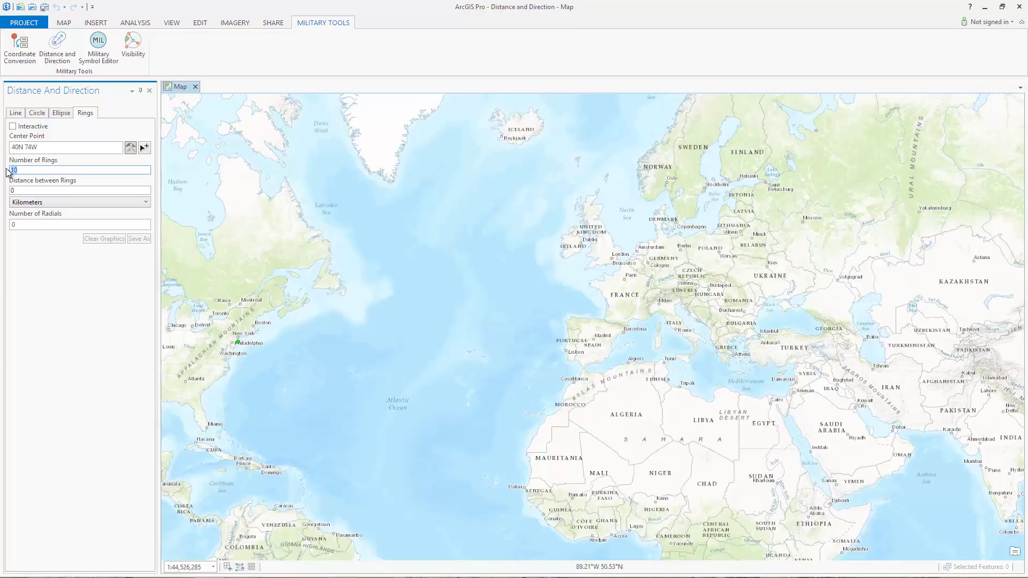
text(3)
key(Tab)
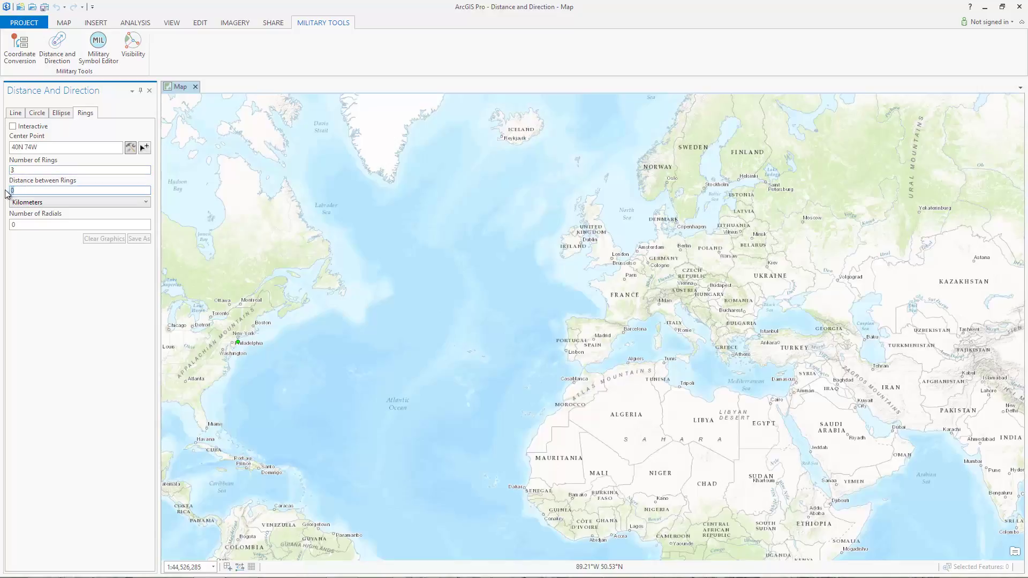
text(100)
click(31, 225)
key(Return)
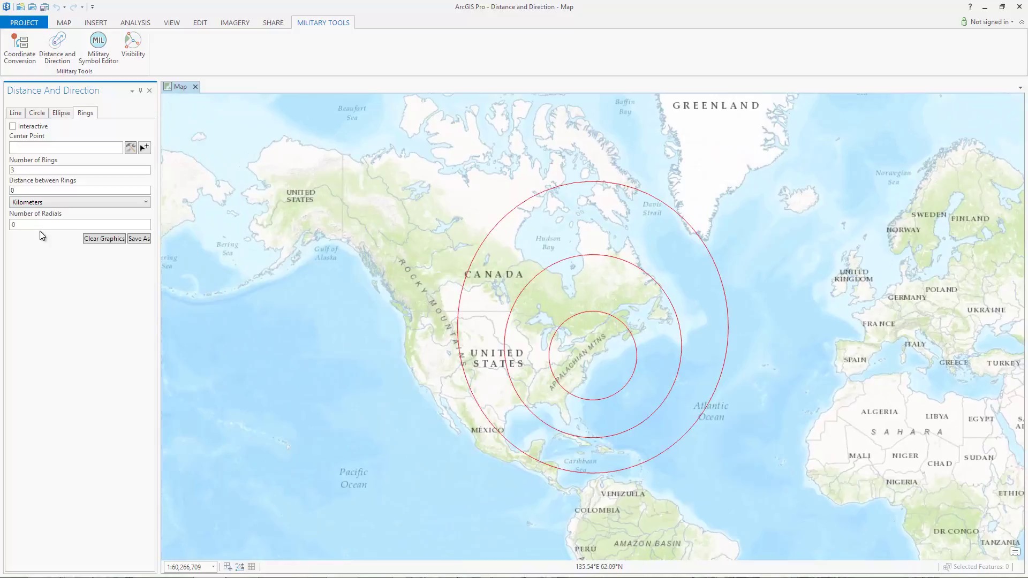
click(144, 238)
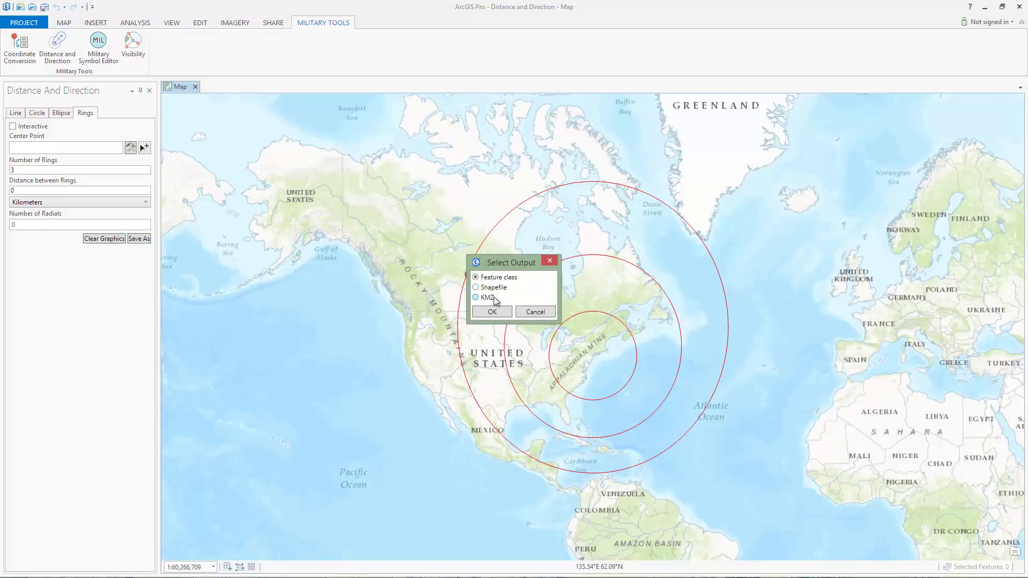
click(536, 313)
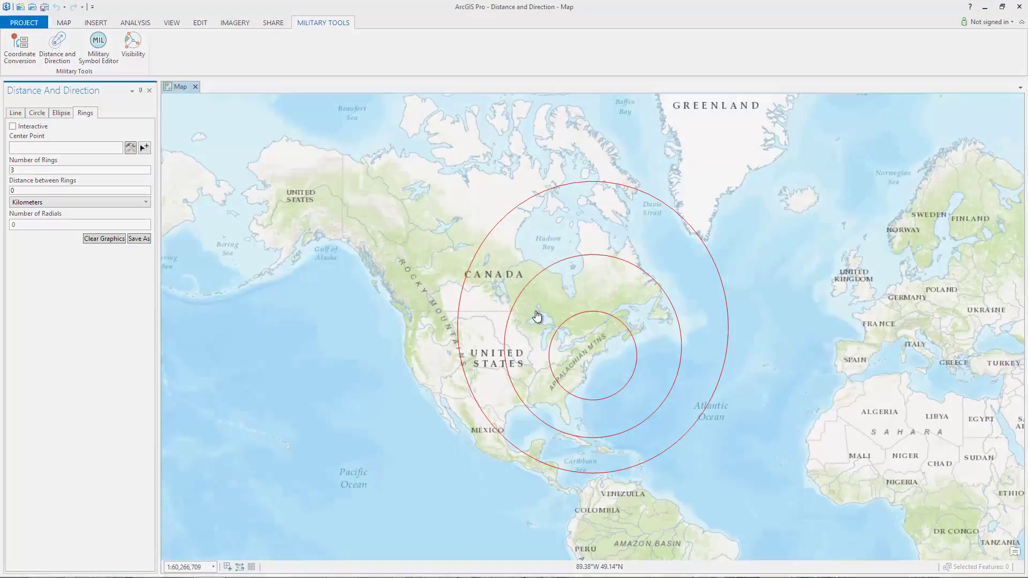